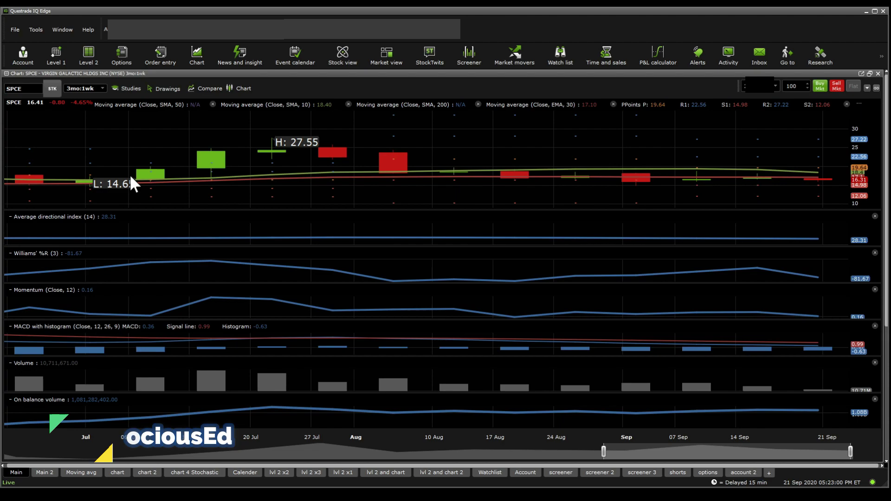
Zoom the SPCE chart from three months of weekly bars to 15–21 Sep hourly candles.
scroll(130, 174, "up", 3)
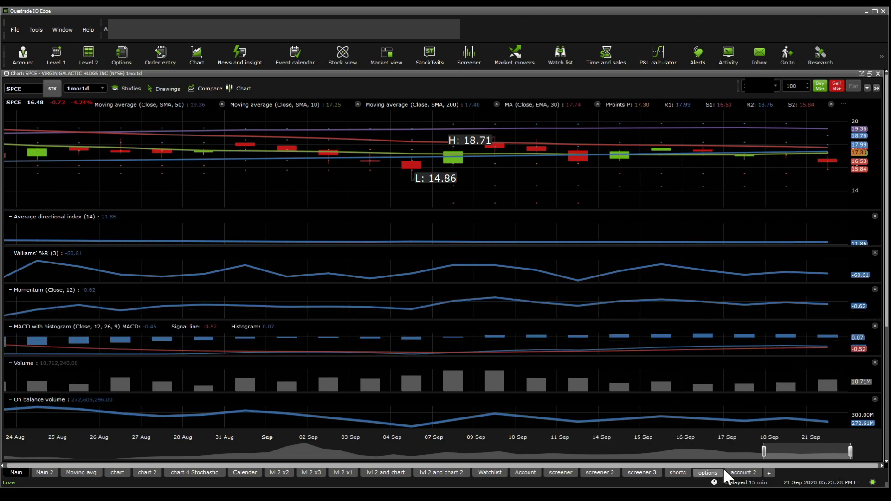
left_click_drag(764, 453, 790, 453)
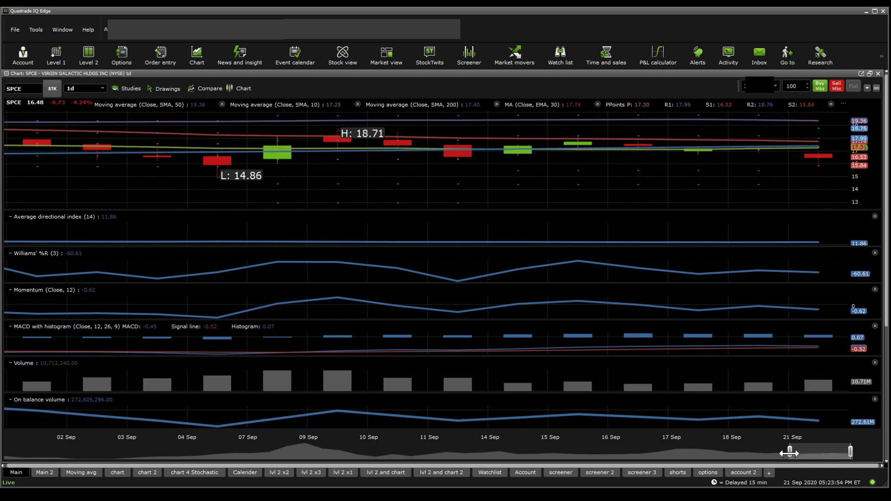
left_click_drag(789, 451, 808, 451)
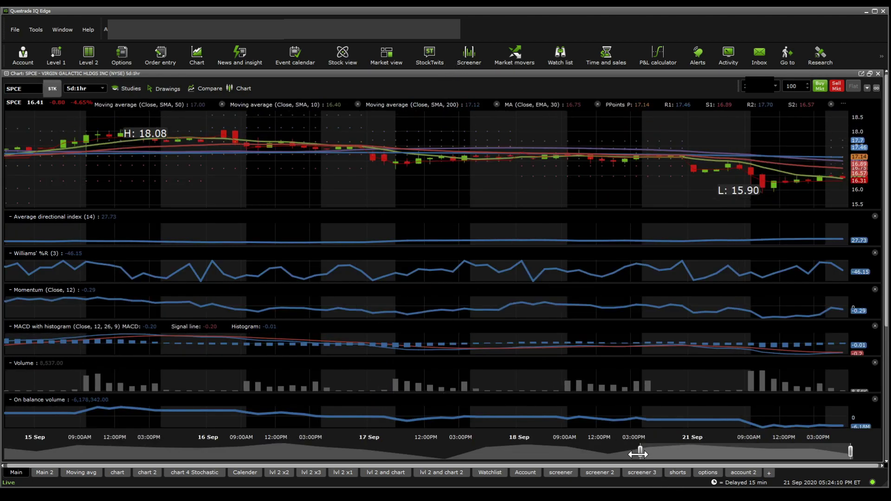
Narrow the hourly SPCE chart further to the 18–21 Sep candles.
left_click_drag(640, 451, 660, 451)
left_click_drag(715, 456, 742, 449)
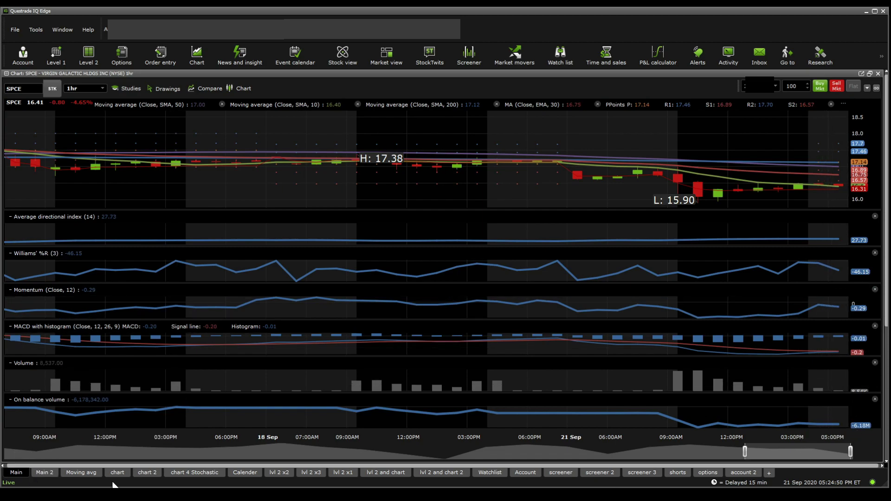
Switch to the Moving avg workspace and widen the daily SPCE chart to May–September.
left_click(119, 471)
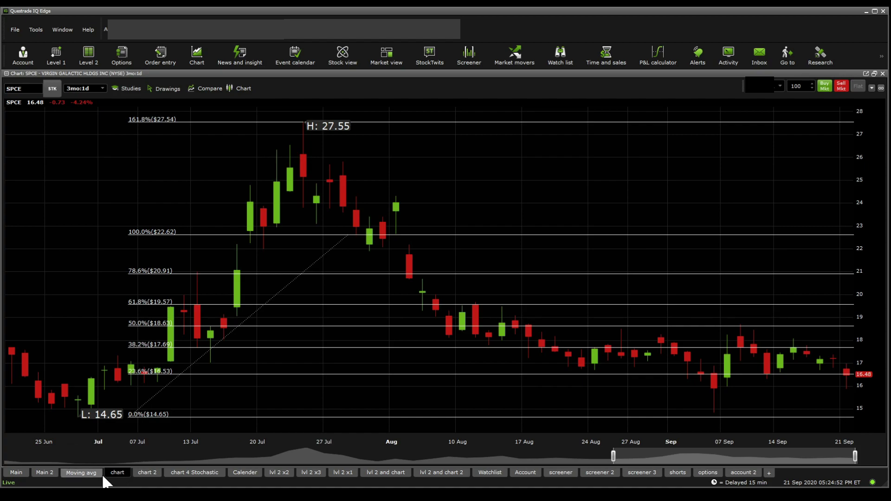
left_click(100, 473)
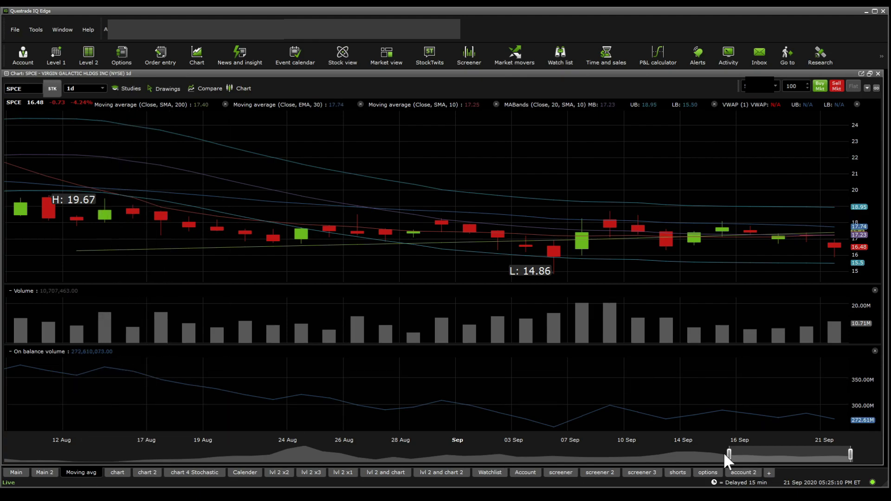
left_click_drag(729, 454, 479, 364)
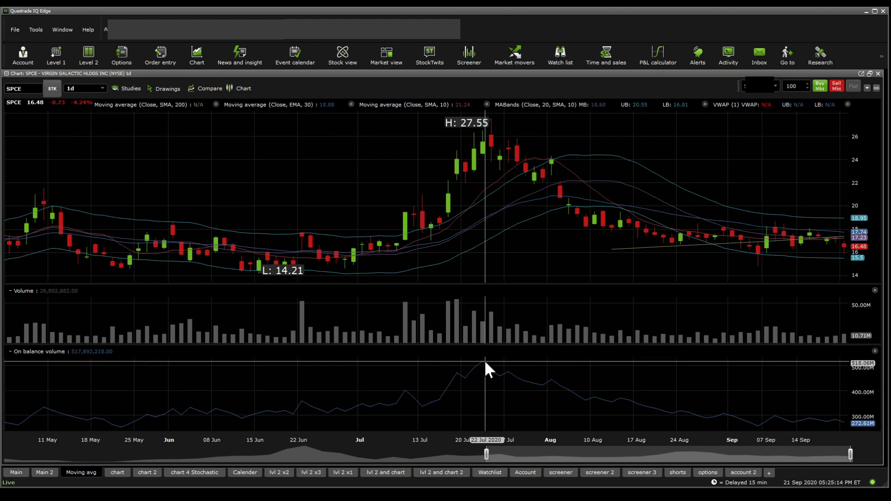
Delete the Fibonacci retracement drawing from the SPCE chart.
left_click(117, 472)
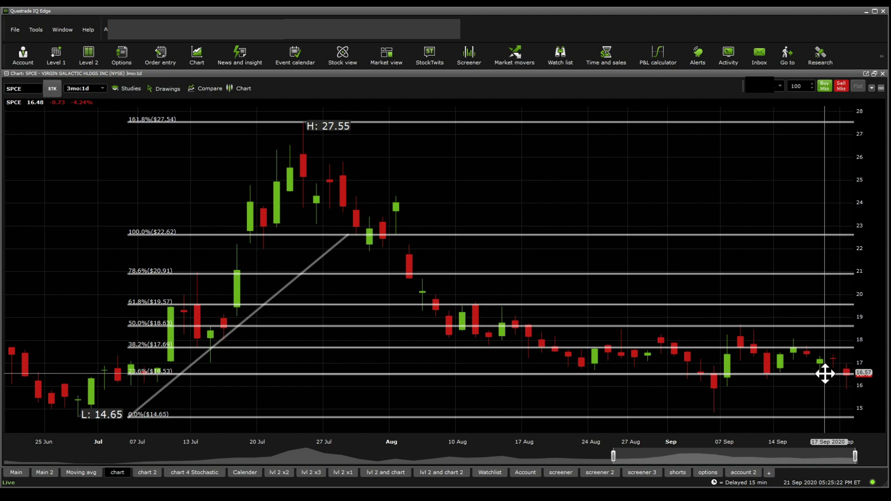
left_click(831, 349)
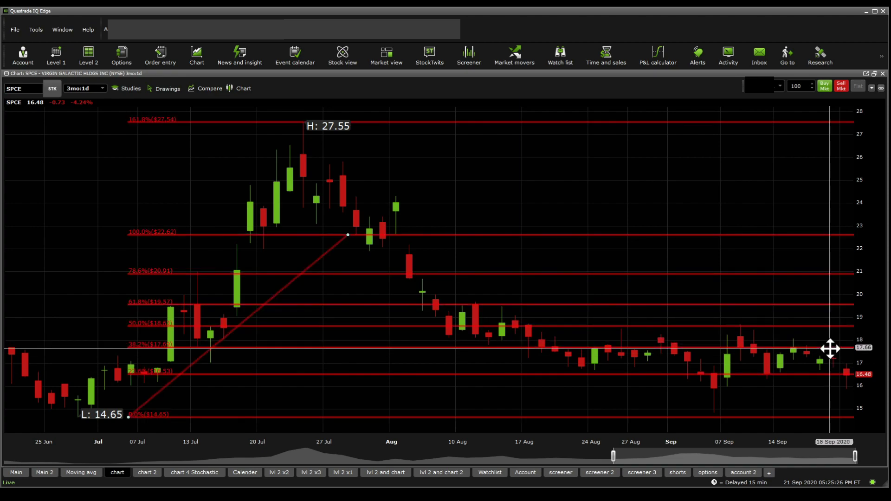
key("Delete")
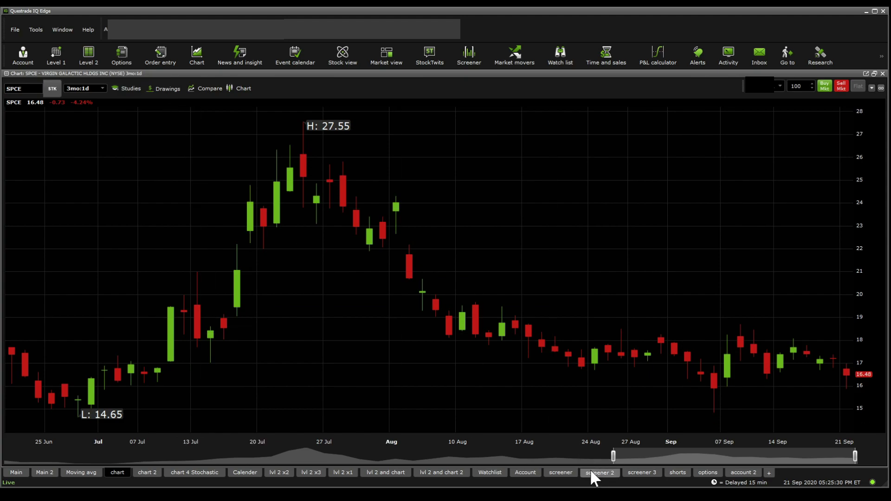
Zoom to 27 Aug–21 Sep daily candles and draw lines at $16.21, $16.72 and $17.18.
left_click_drag(613, 458, 776, 461)
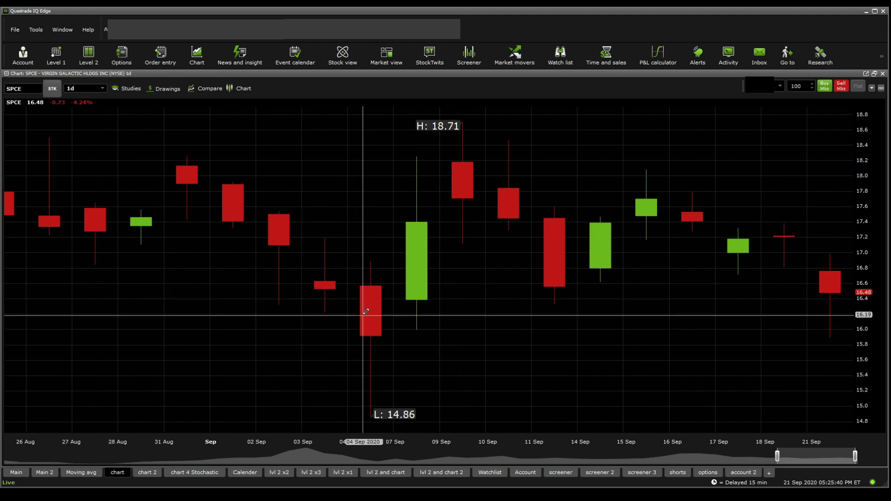
mouse_move(365, 313)
left_mouse_down()
mouse_move(704, 326)
mouse_move(164, 339)
mouse_move(312, 354)
mouse_move(373, 327)
mouse_move(667, 353)
mouse_move(746, 346)
mouse_move(789, 279)
left_mouse_up()
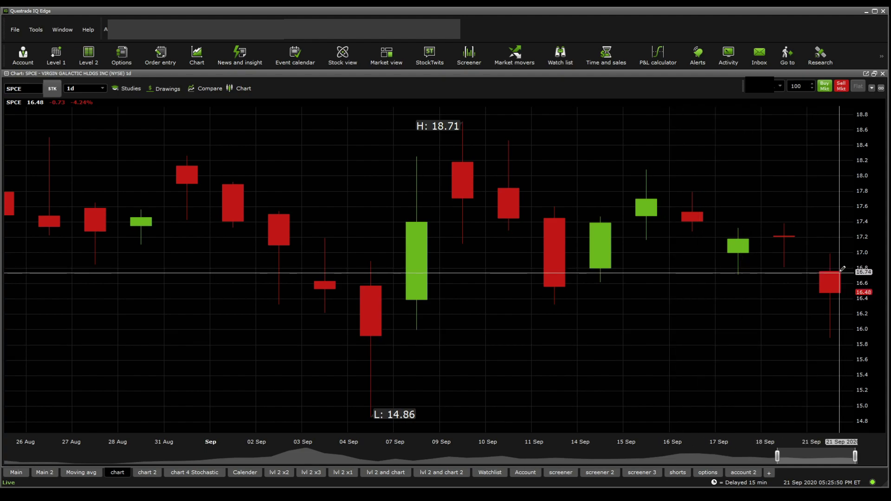
mouse_move(841, 274)
left_mouse_down()
mouse_move(259, 276)
mouse_move(227, 312)
mouse_move(16, 312)
mouse_move(149, 308)
mouse_move(110, 265)
mouse_move(880, 292)
mouse_move(848, 266)
mouse_move(459, 264)
mouse_move(207, 290)
mouse_move(676, 249)
left_mouse_up()
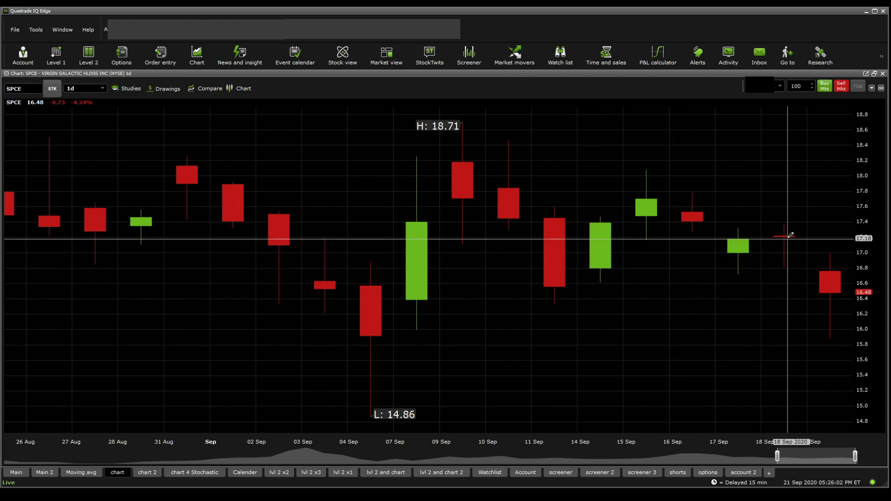
mouse_move(789, 236)
left_mouse_down()
mouse_move(334, 292)
mouse_move(250, 293)
mouse_move(556, 239)
mouse_move(561, 229)
mouse_move(824, 238)
mouse_move(824, 222)
mouse_move(414, 281)
mouse_move(309, 285)
left_mouse_up()
Draw a trendline from the 03 Apr low on the chart 2 daily view, then show the Stochastic workspace.
left_click(138, 471)
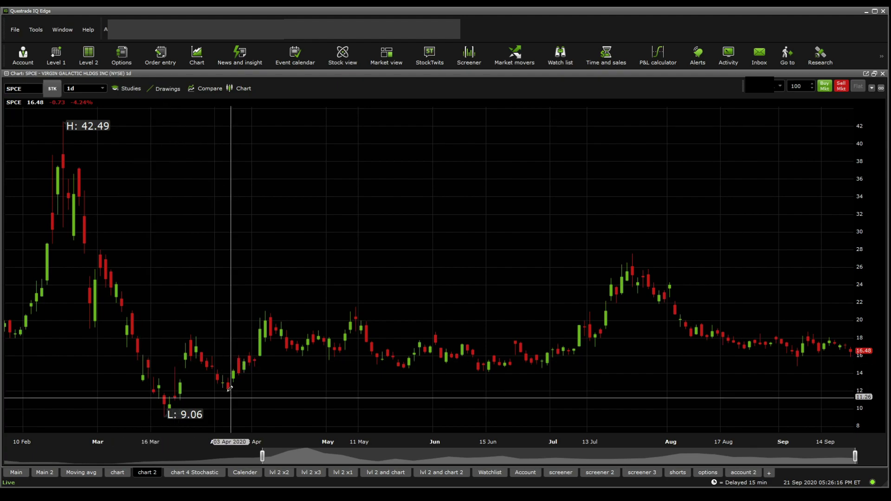
mouse_move(226, 392)
left_mouse_down()
mouse_move(686, 358)
mouse_move(779, 341)
mouse_move(833, 348)
mouse_move(434, 418)
mouse_move(213, 471)
left_mouse_up()
left_click(213, 470)
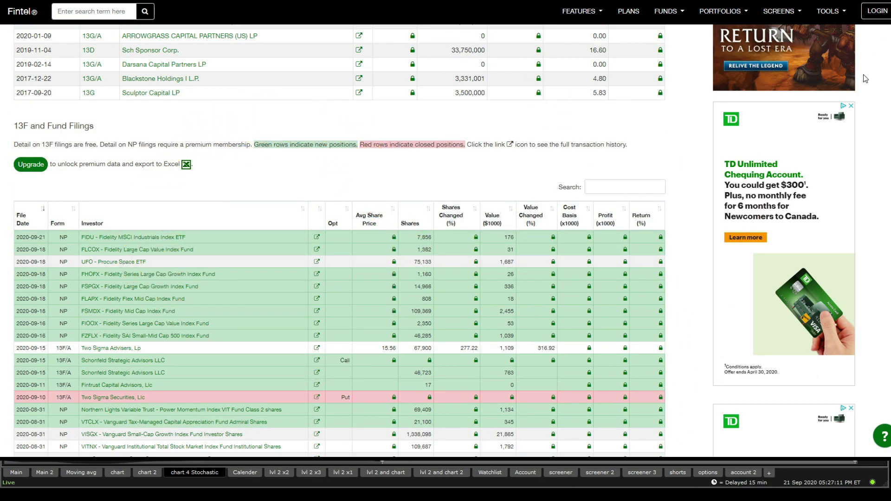
Enlarge the Fintel page two zoom steps, read the 13F and 13D/G filing tables, then go back a page.
key("ctrl+plus")
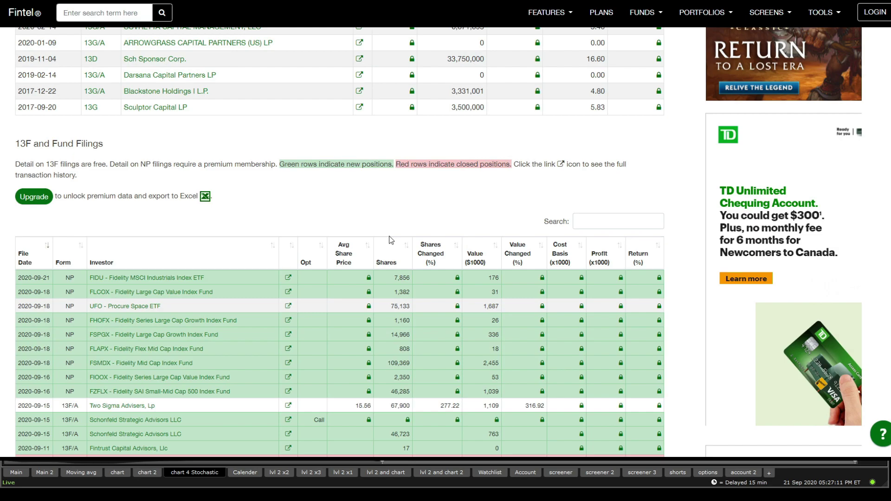
key("ctrl+plus")
scroll(383, 234, "down", 3)
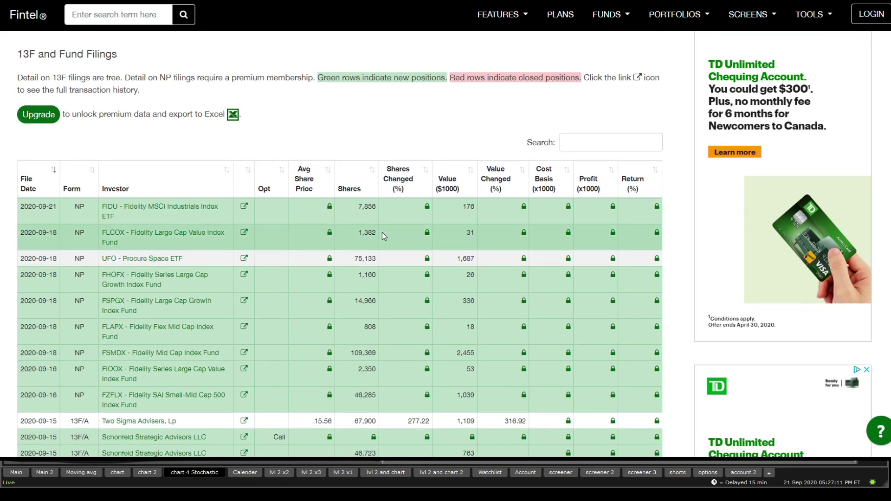
scroll(382, 232, "down", 2)
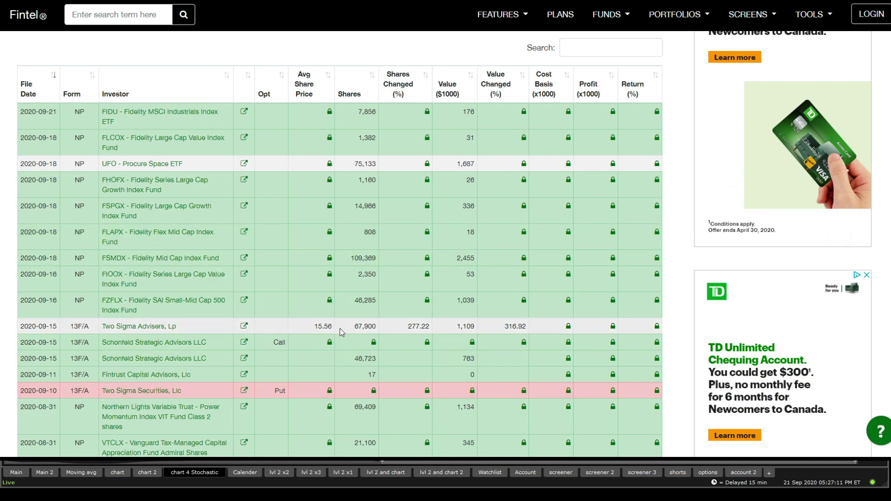
scroll(340, 328, "down", 1)
scroll(341, 331, "down", 3)
scroll(340, 330, "up", 14)
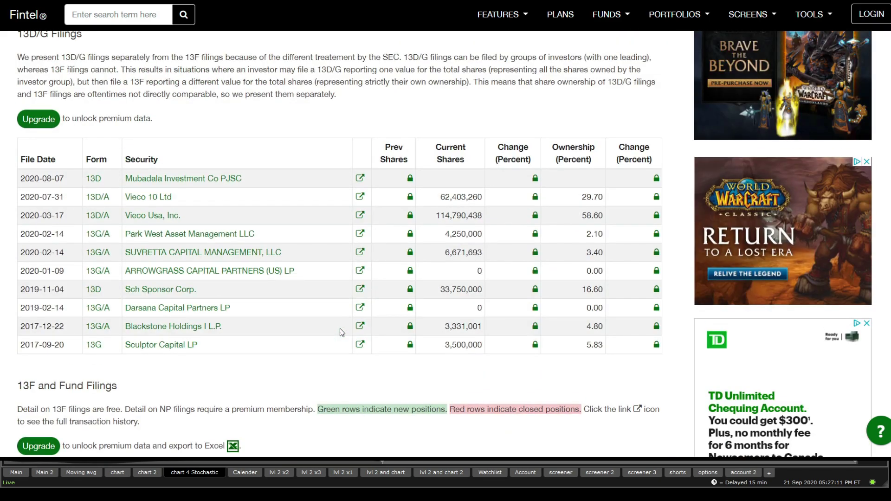
key("alt+Left")
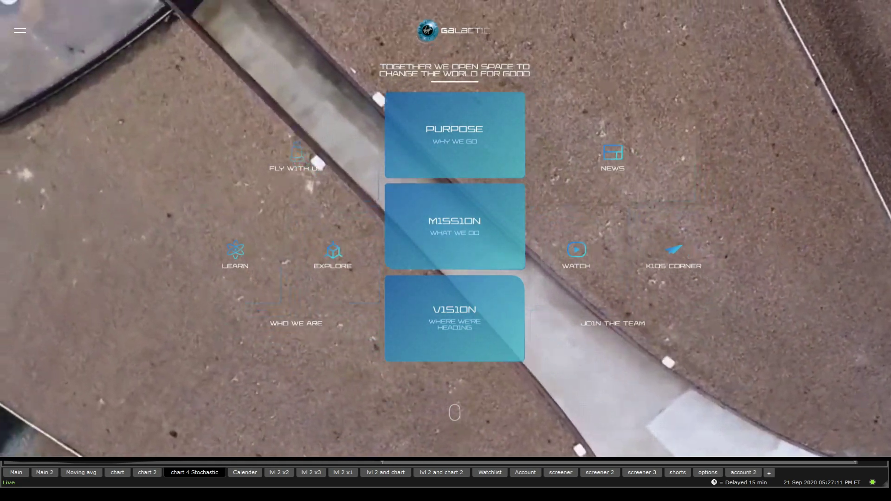
Scroll through the Virgin Galactic news stories on the website.
scroll(416, 157, "down", 5)
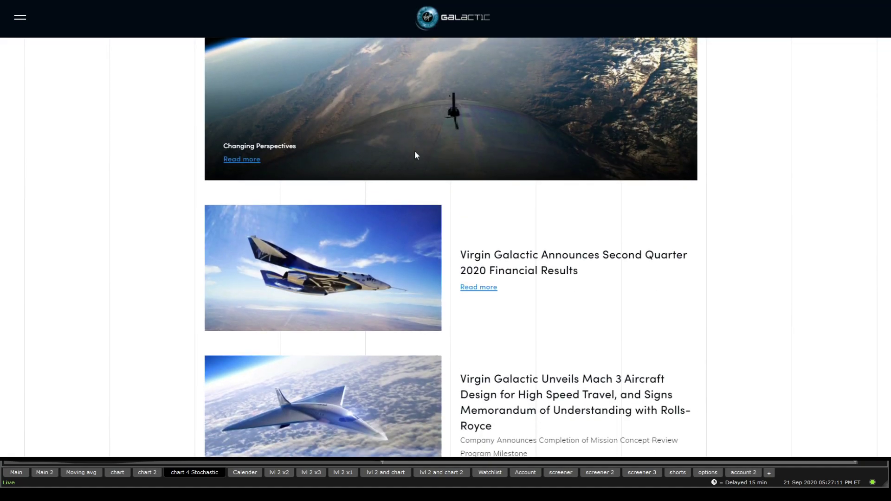
scroll(478, 76, "down", 10)
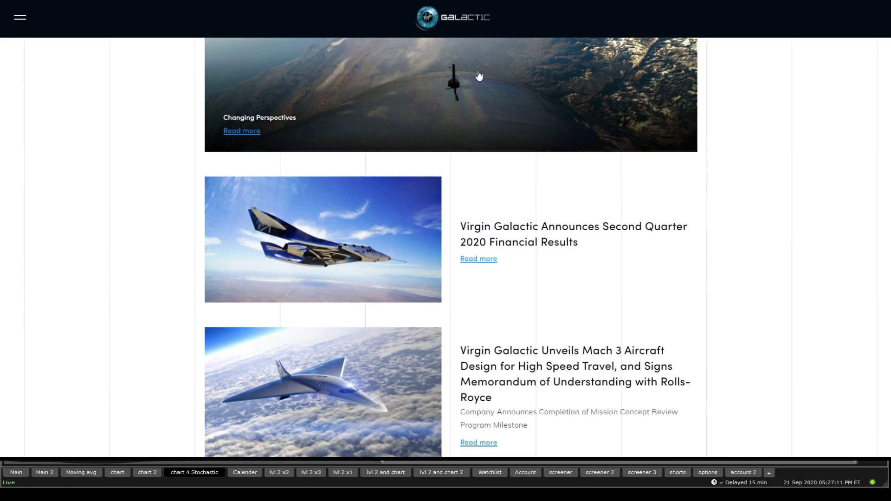
scroll(493, 79, "up", 5)
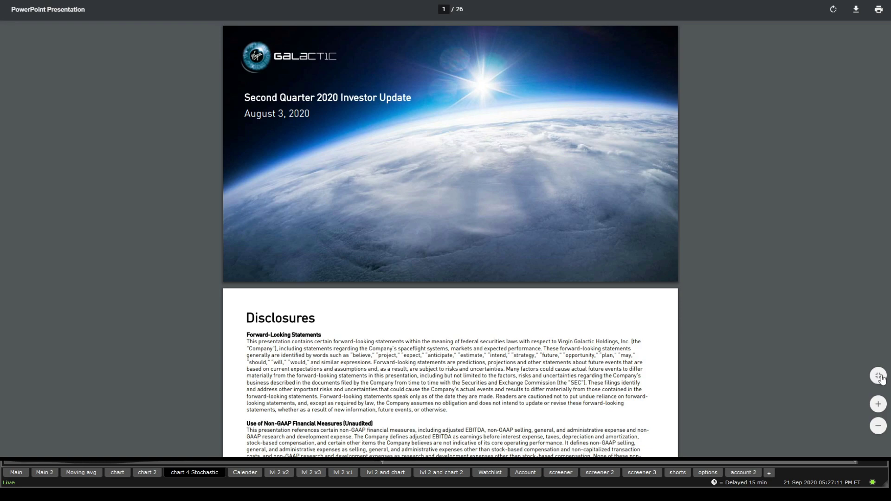
Show the presentation full-screen, advance a slide and highlight the orbital spaceflight milestone heading.
left_click(879, 376)
key("Right")
key("Right")
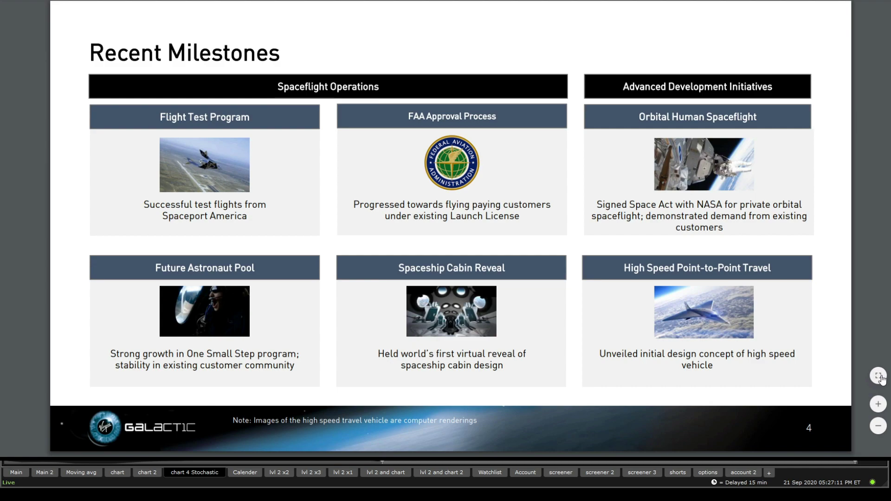
left_click_drag(748, 122, 643, 128)
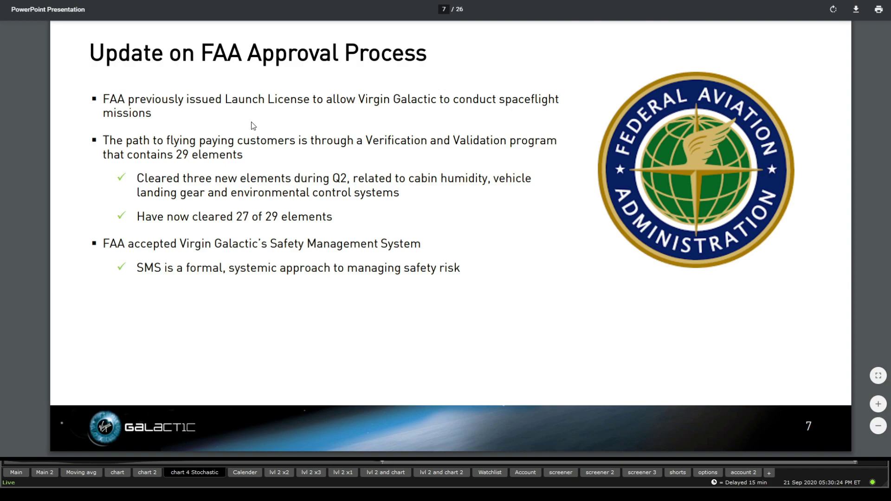
Highlight the License wording and the Verification and Validation sentence in the bullets, then scroll onward.
double_click(280, 95)
left_click_drag(276, 118, 218, 116)
left_click_drag(133, 141, 250, 156)
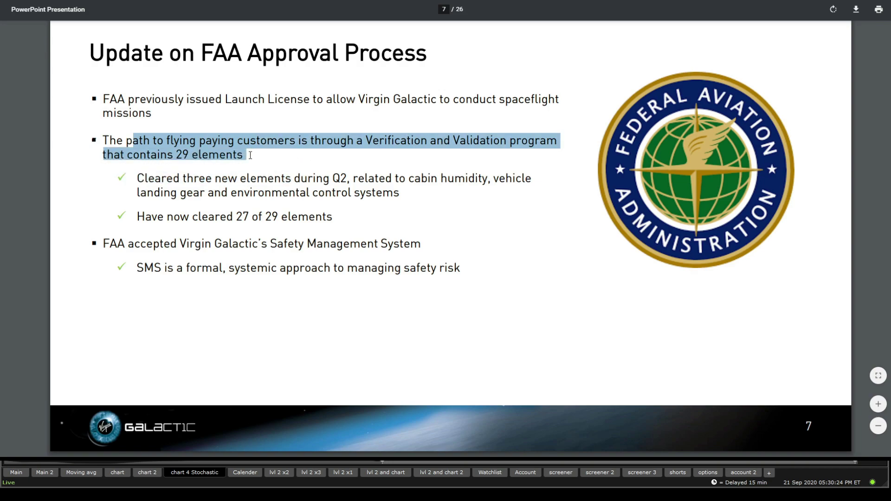
left_click(291, 164)
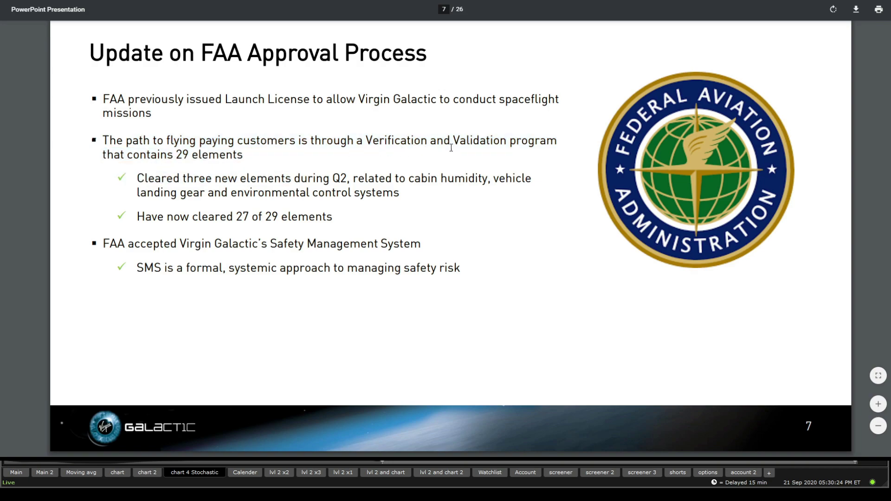
left_click_drag(263, 141, 214, 162)
left_click(214, 162)
scroll(269, 233, "down", 10)
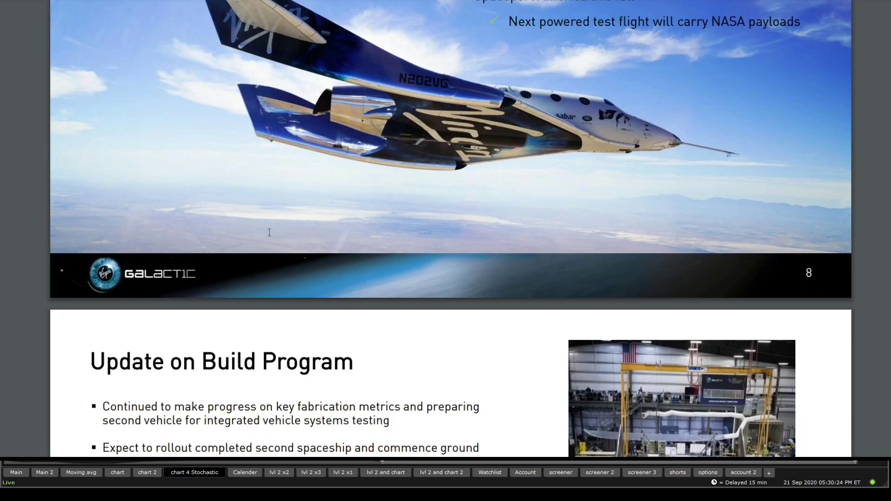
scroll(269, 232, "down", 15)
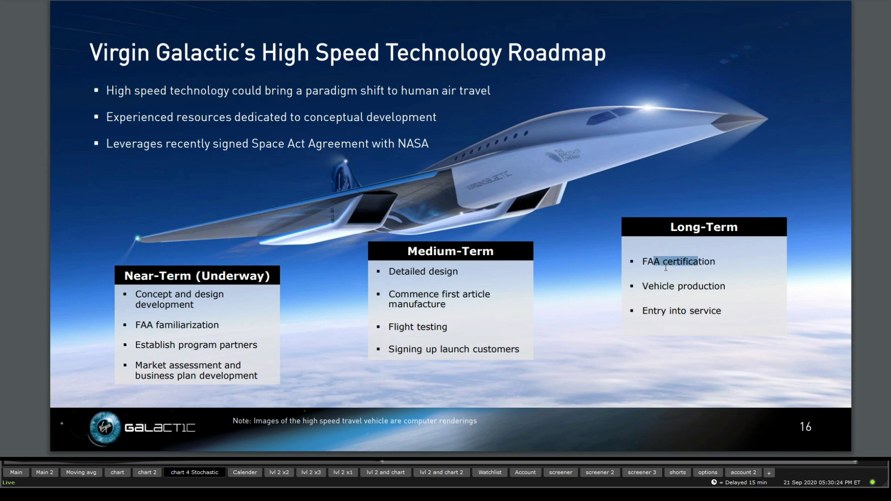
Select the Vehicle production and Entry into service roadmap items, then highlight the June 30, 2020 net loss.
left_click_drag(663, 290, 743, 286)
left_click_drag(649, 312, 725, 316)
key("Right")
key("Right")
key("Right")
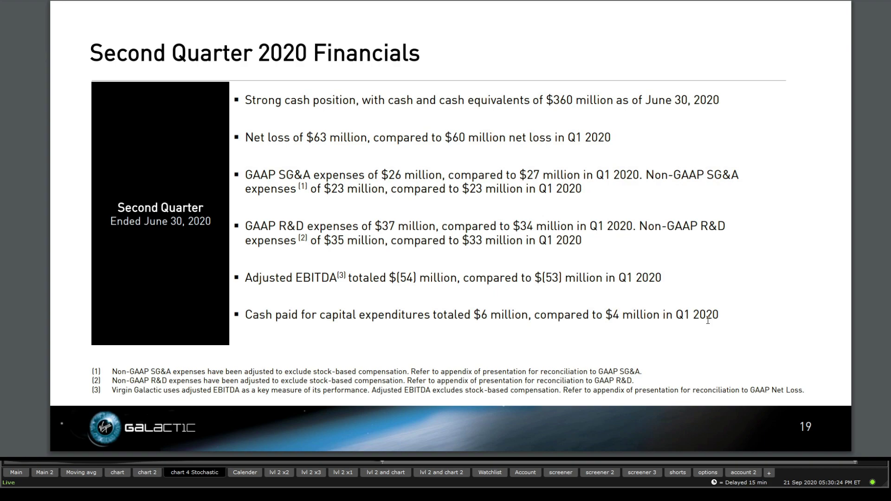
key("Right")
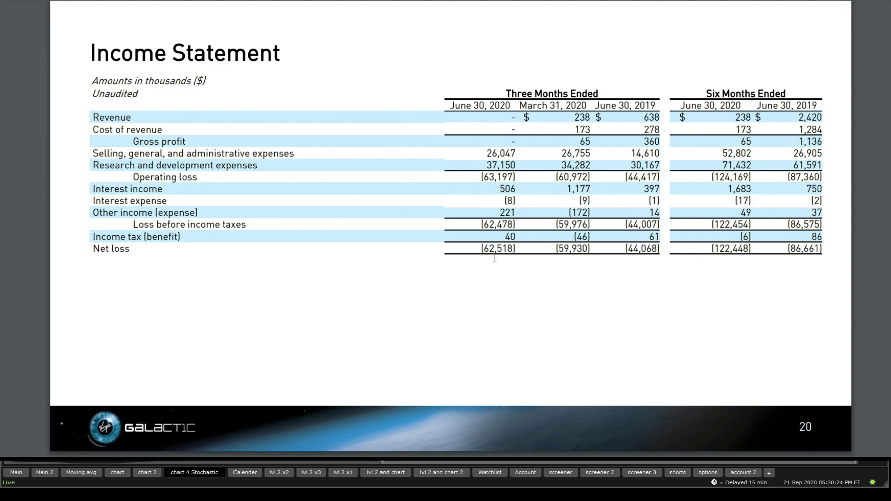
left_click_drag(513, 249, 483, 248)
Highlight cash and cash equivalents on the Cash Flow slide, skip to the SG&A reconciliation, and exit full screen.
key("Right")
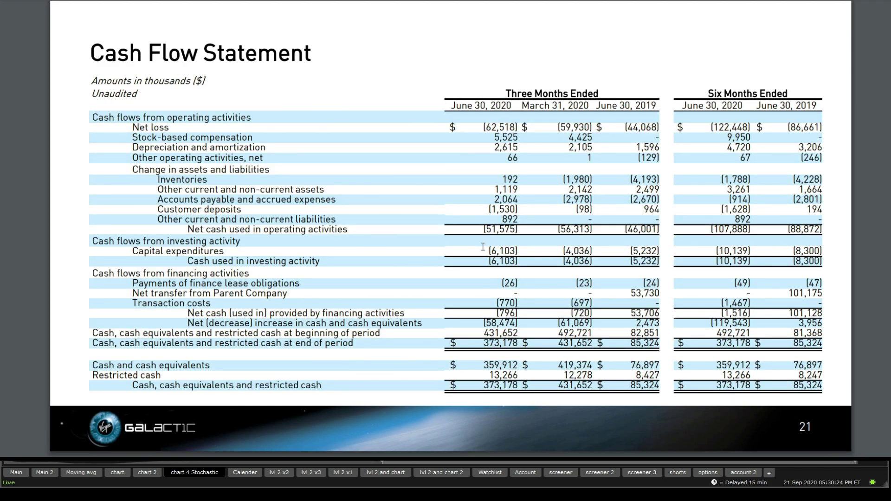
mouse_move(510, 369)
left_mouse_down()
mouse_move(488, 365)
mouse_move(505, 365)
left_mouse_up()
left_click(490, 366)
key("Page_Down")
key("Page_Down")
key("Page_Down")
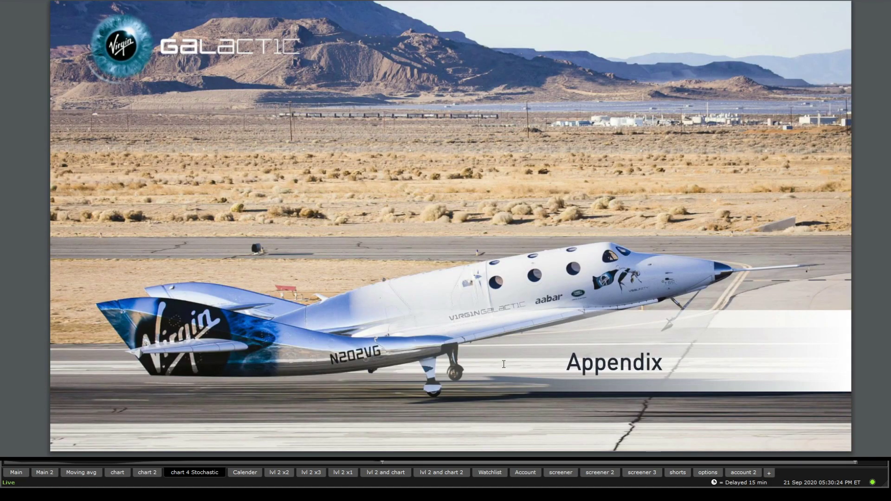
key("Page_Down")
key("Page_Down")
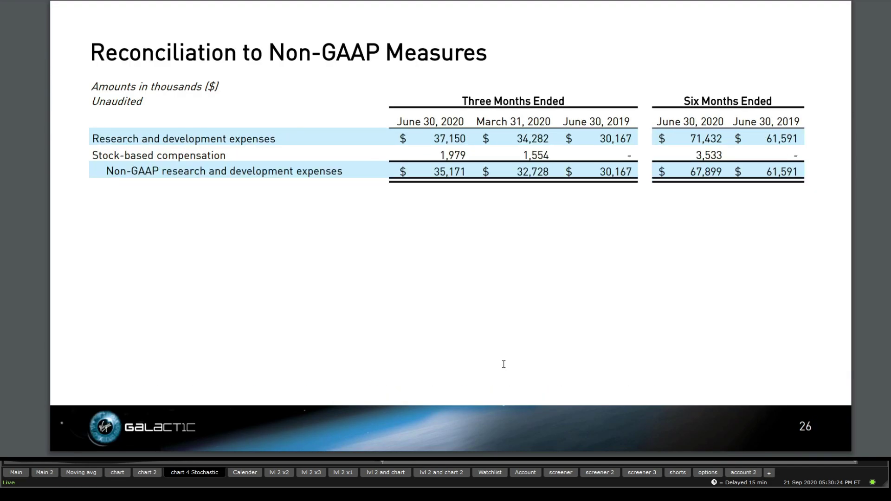
left_click(639, 21)
key("ctrl+Tab")
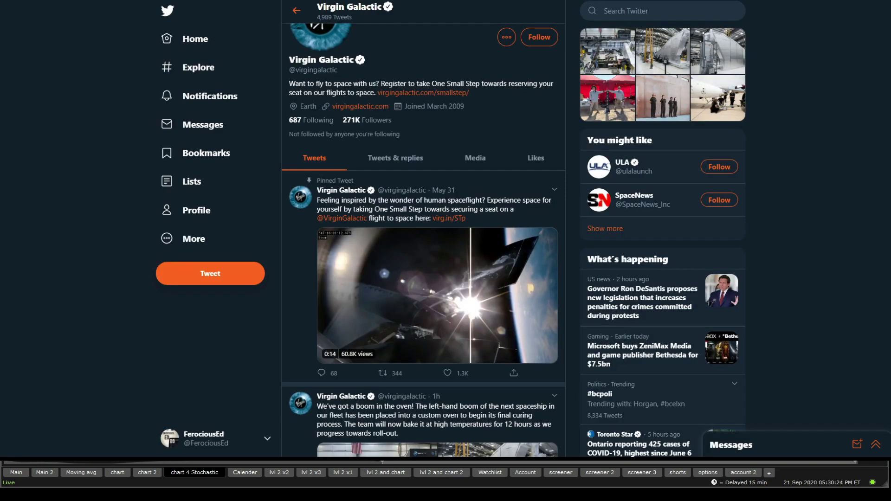
scroll(540, 120, "down", 1)
scroll(540, 121, "up", 3)
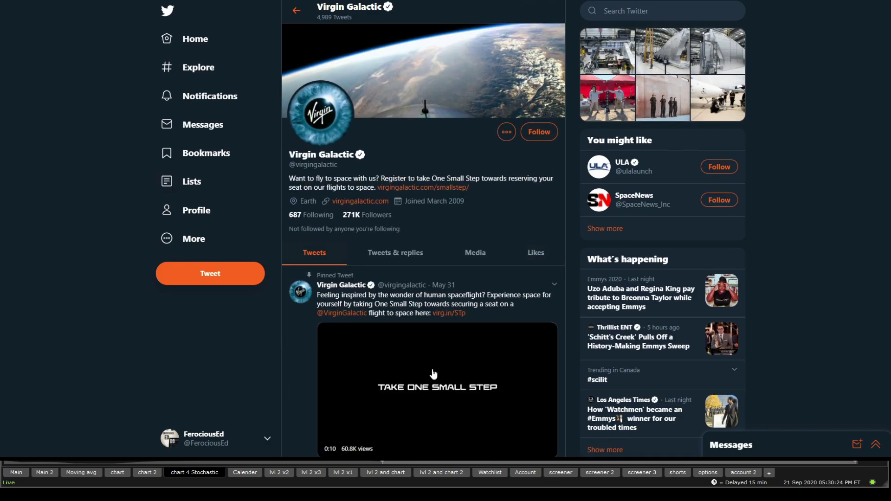
scroll(432, 278, "down", 5)
scroll(434, 293, "down", 7)
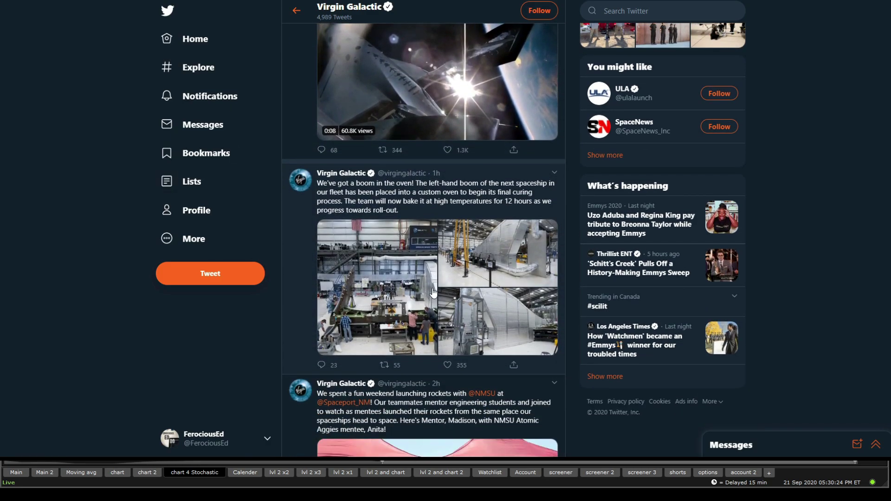
scroll(434, 293, "up", 2)
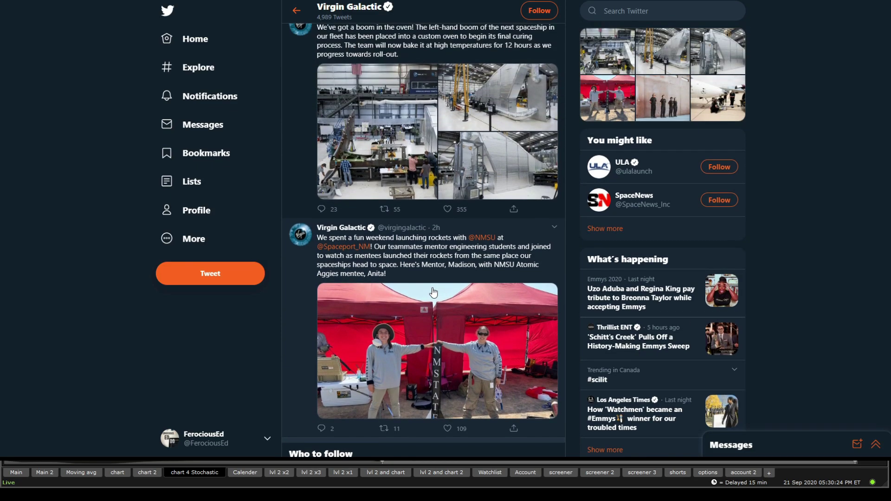
scroll(436, 285, "down", 5)
scroll(436, 283, "down", 6)
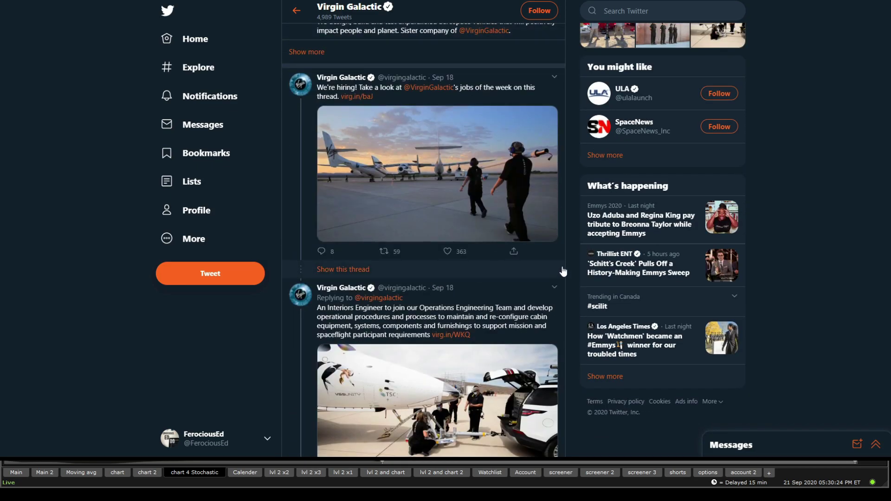
scroll(563, 271, "down", 4)
scroll(563, 271, "up", 1)
scroll(563, 270, "down", 6)
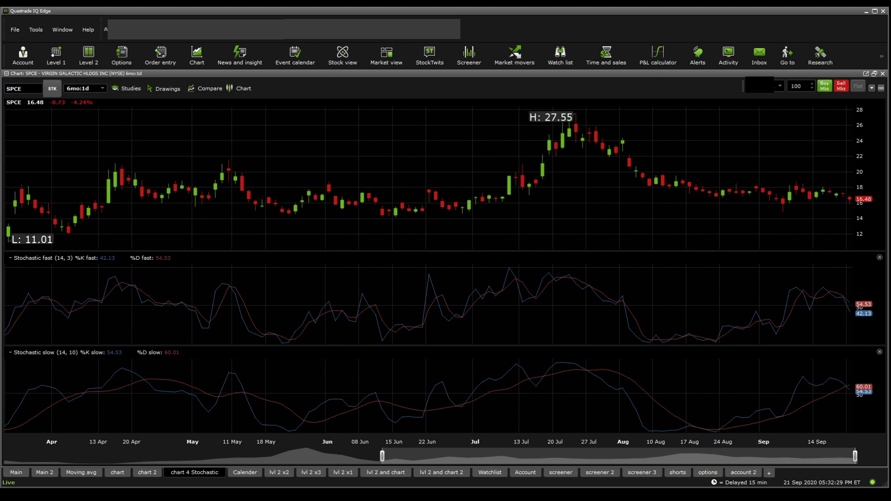
Show the SPCE chart with indicator panels and widen its interval from 1hr to 3mo:1wk.
left_click(147, 473)
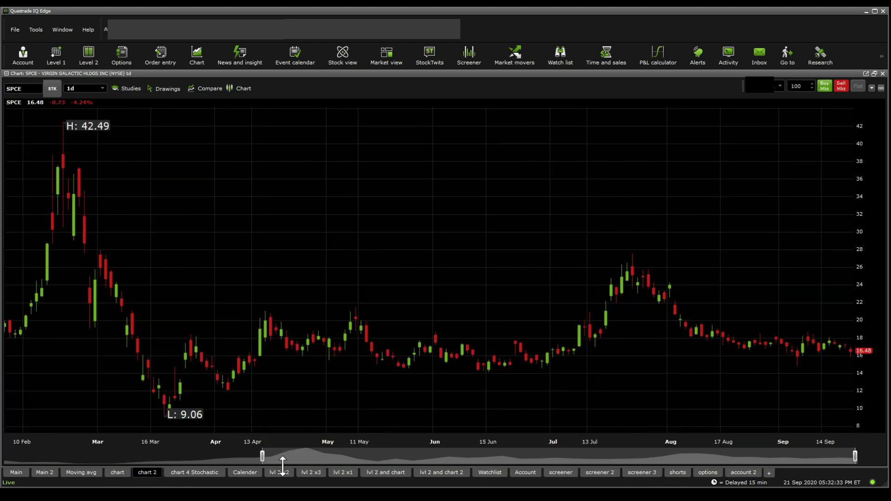
left_click(16, 473)
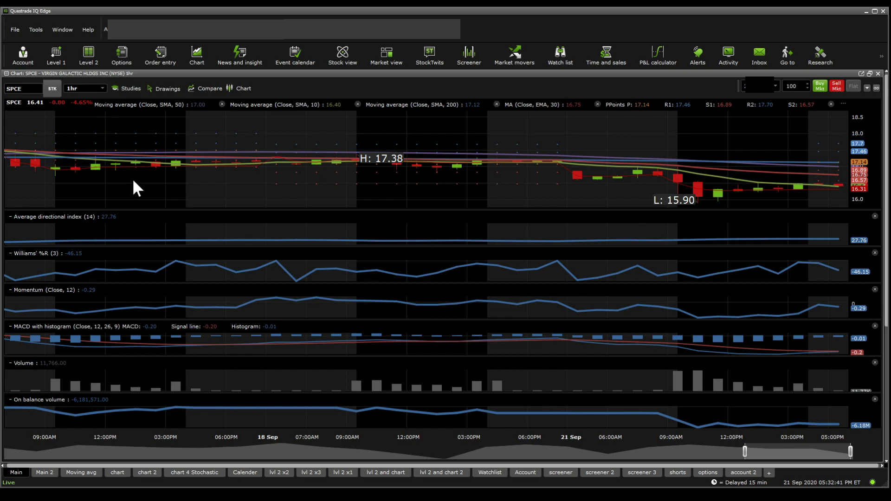
scroll(132, 178, "down", 3)
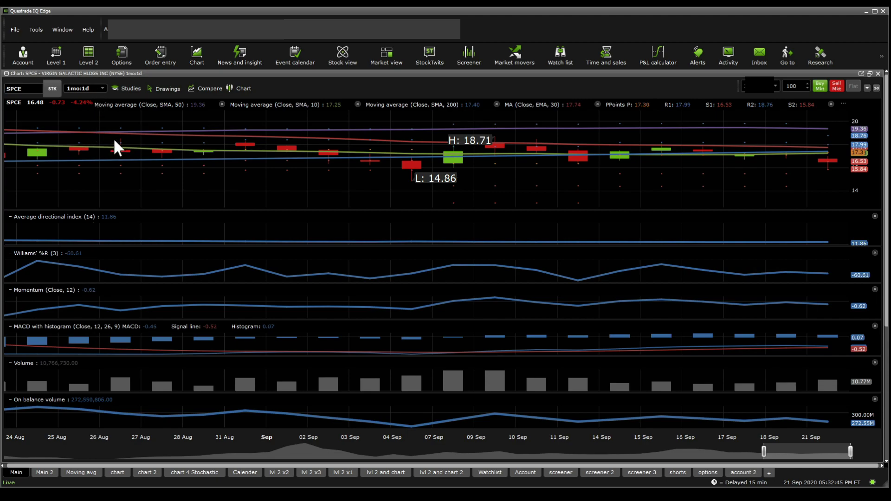
scroll(118, 130, "down", 3)
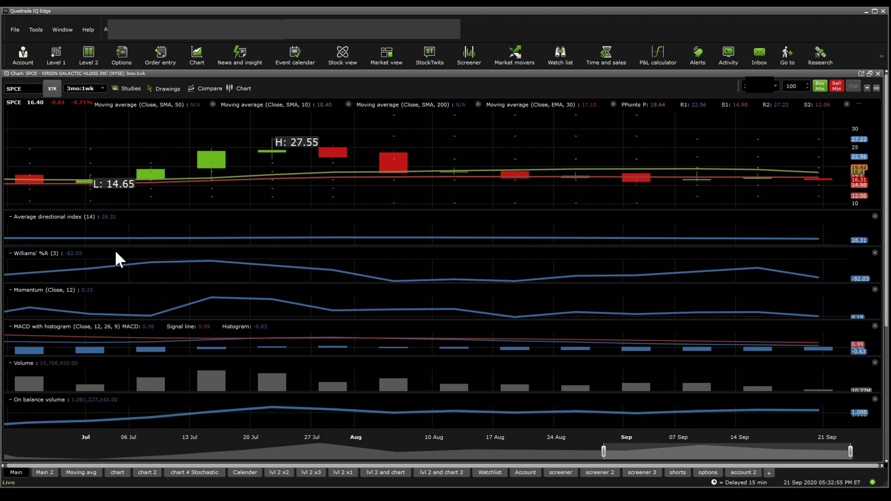
On the plain daily SPCE chart, adjust the navigator range, settling on a mid-April start.
left_click(138, 472)
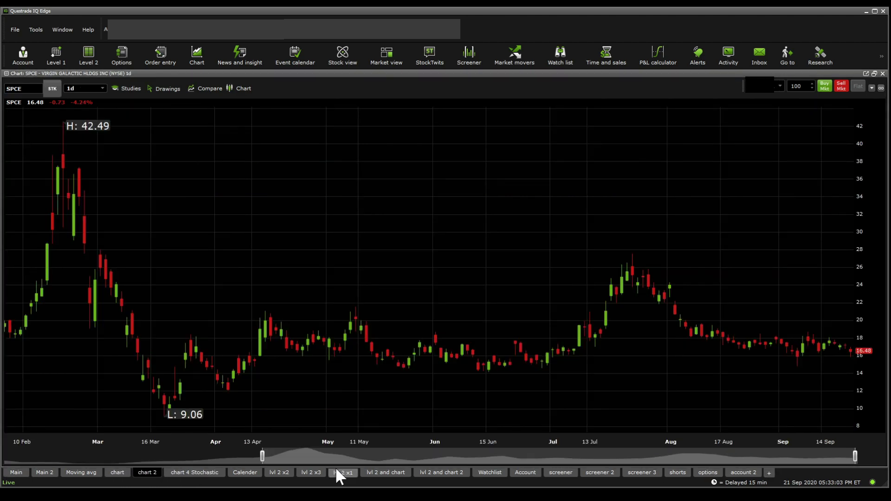
left_click_drag(264, 457, 278, 457)
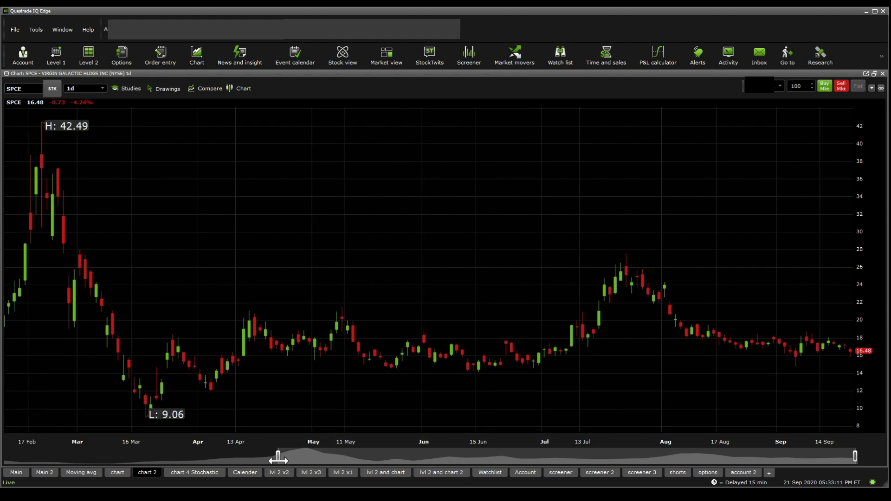
left_click_drag(278, 457, 9, 457)
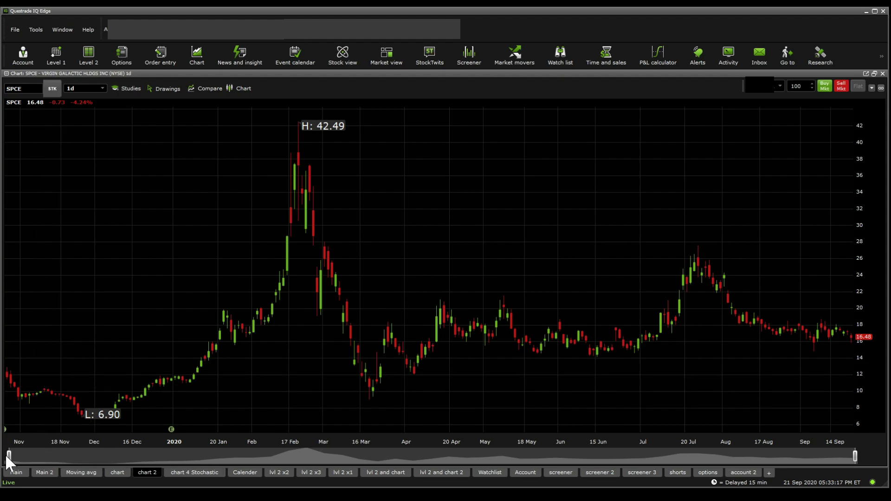
left_click_drag(8, 457, 510, 474)
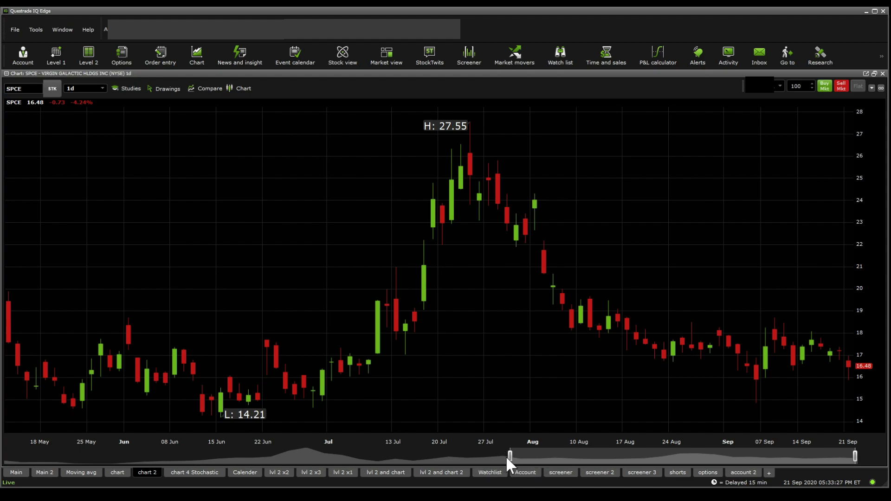
left_click_drag(509, 460, 554, 457)
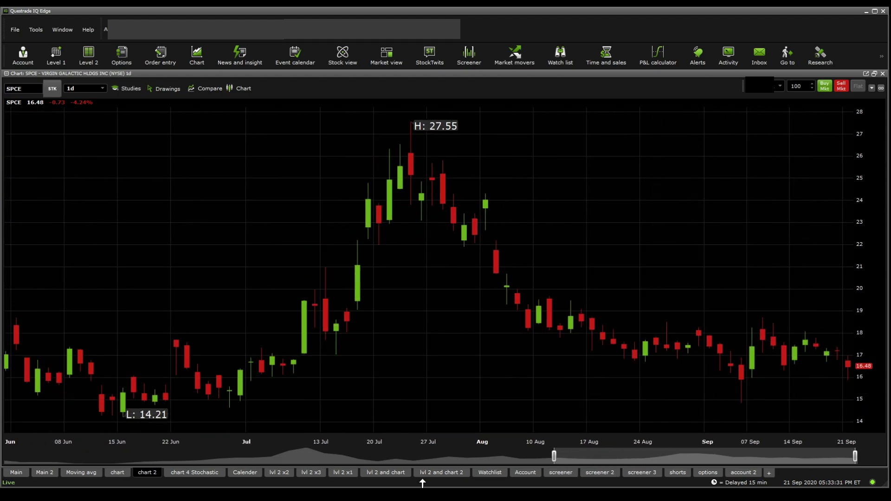
left_click_drag(552, 456, 437, 455)
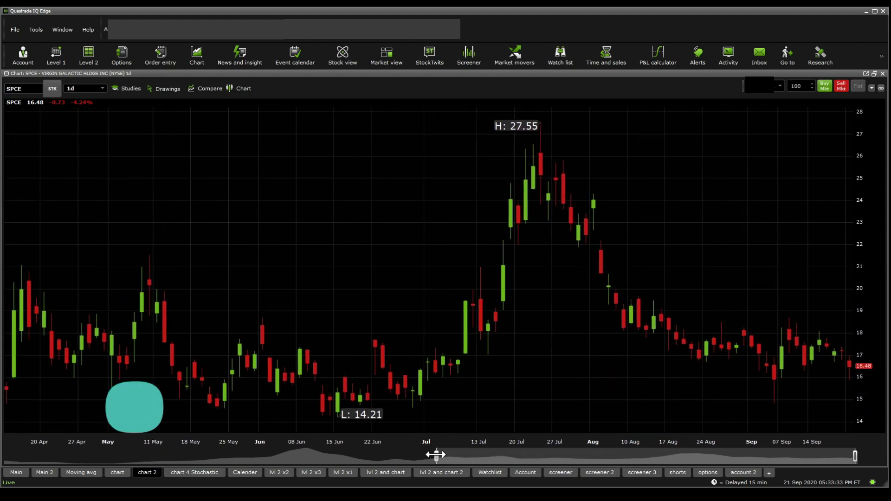